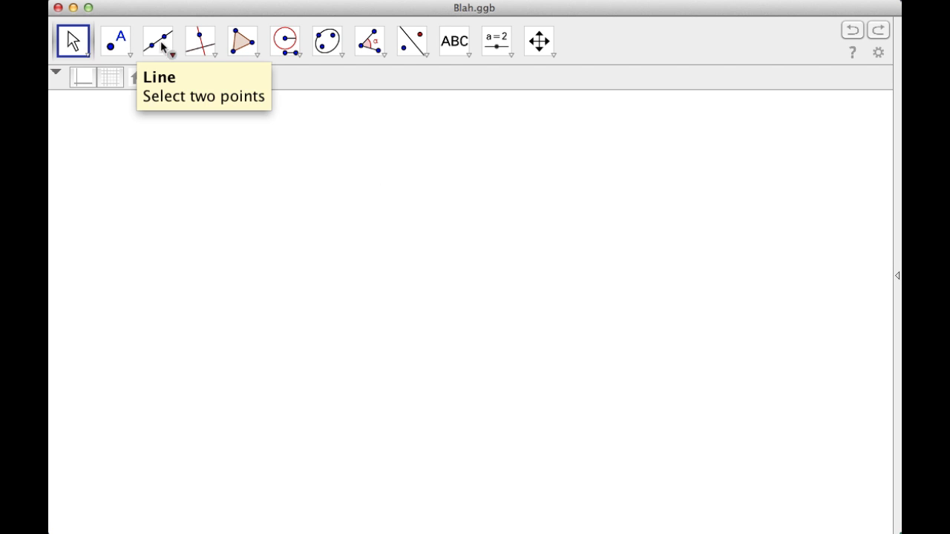
Step: Draw a nearly horizontal line through two new points A and B across the canvas
{"action": "left_click", "coordinate": [161, 44]}
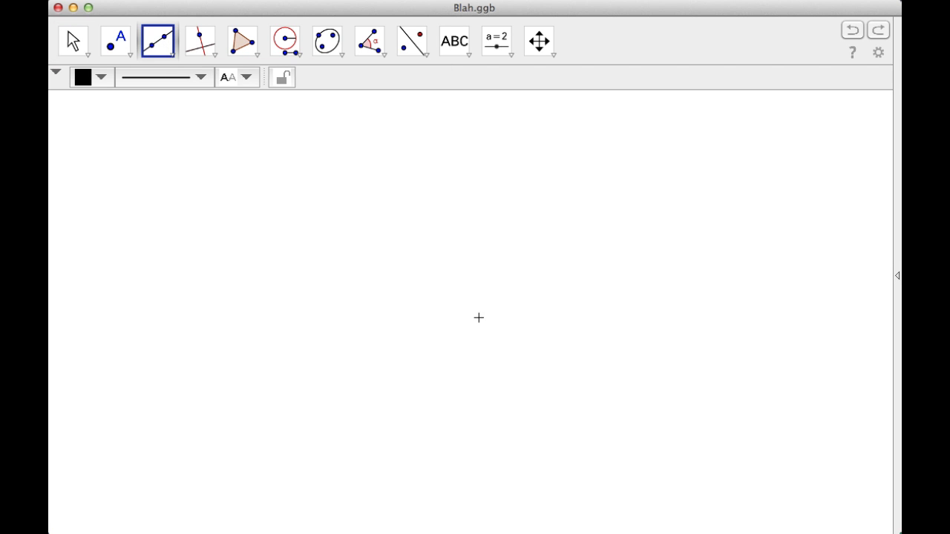
{"action": "left_click", "coordinate": [185, 366]}
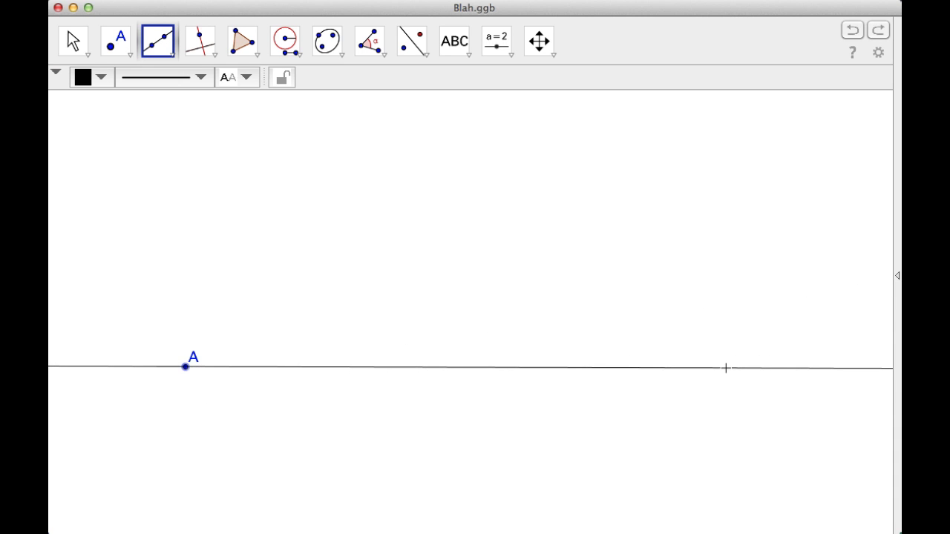
{"action": "left_click", "coordinate": [725, 368]}
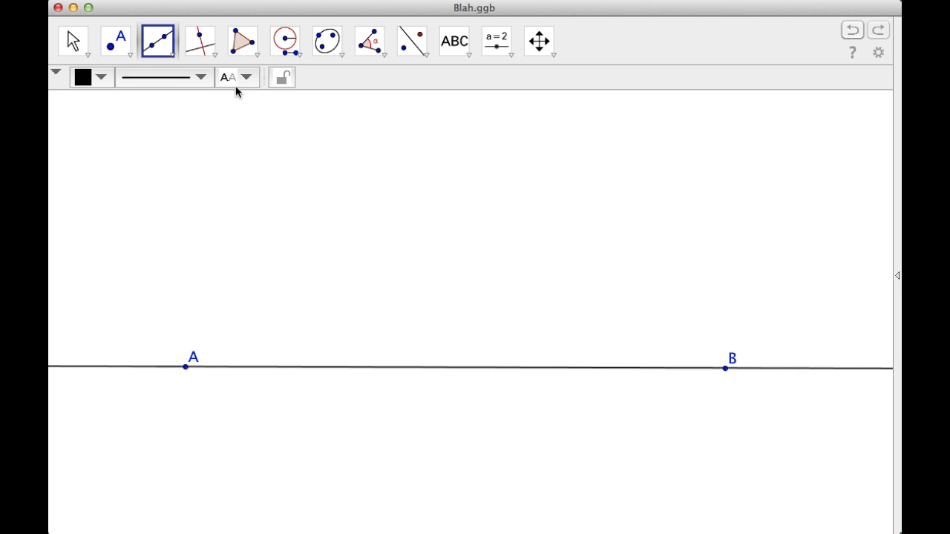
Step: Place point C above the line and point D on line AB
{"action": "left_click", "coordinate": [113, 41]}
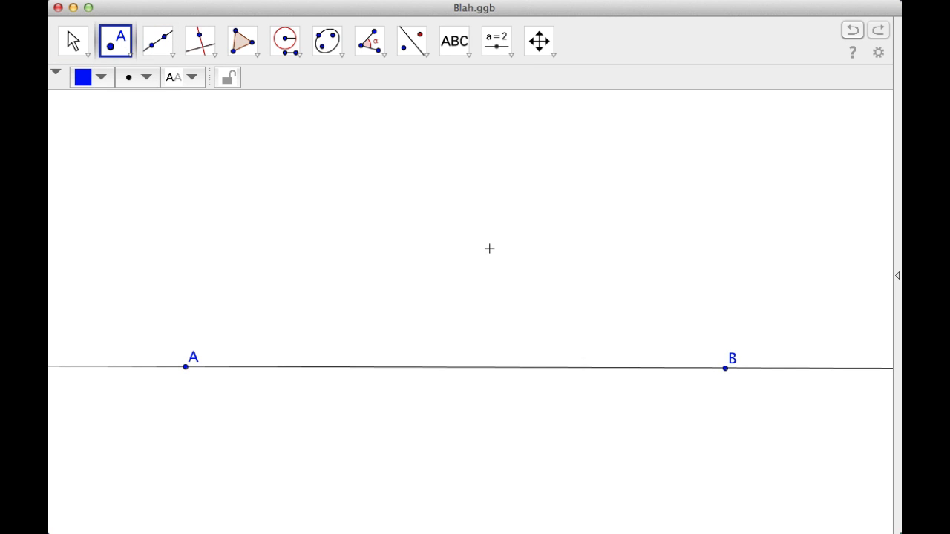
{"action": "left_click", "coordinate": [452, 274]}
{"action": "left_click", "coordinate": [384, 368]}
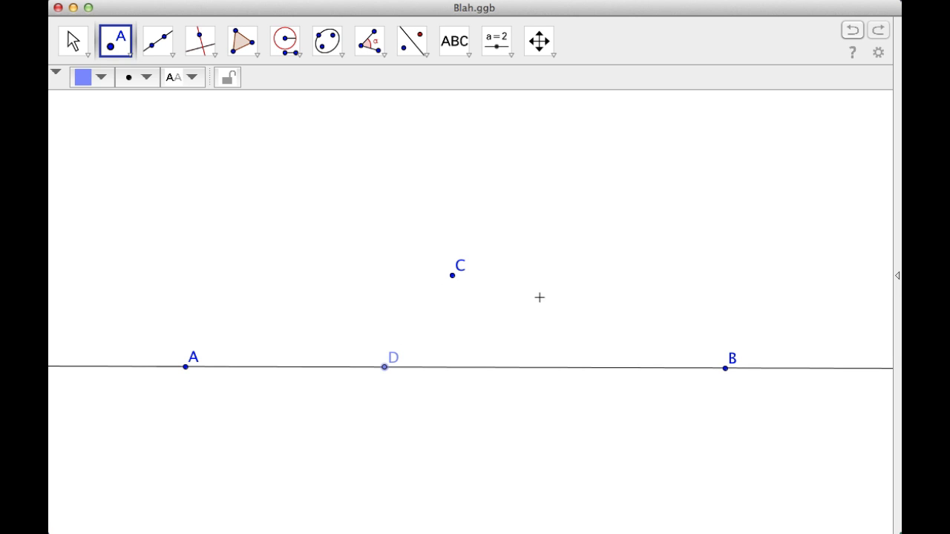
Step: Draw a compass circle centred at C through D, and mark its second crossing with AB as E
{"action": "left_click", "coordinate": [292, 42]}
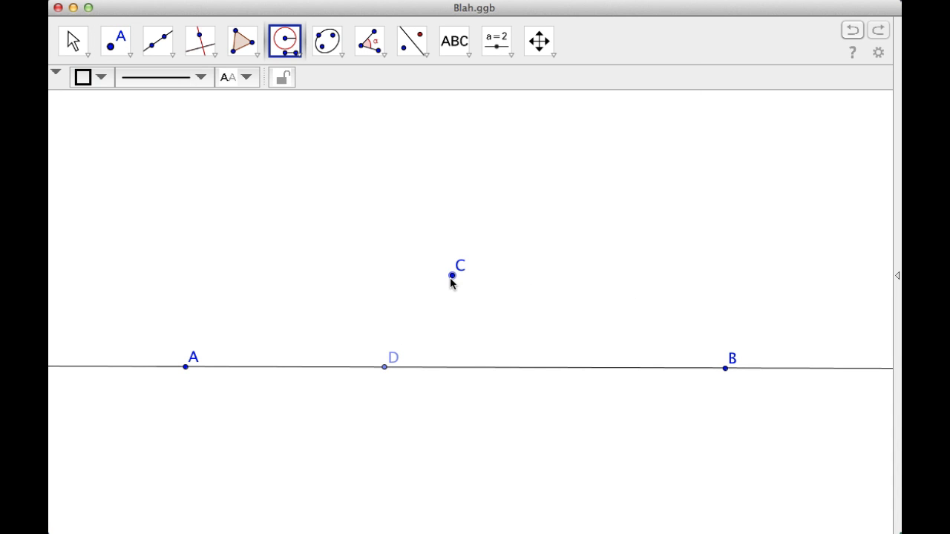
{"action": "left_click", "coordinate": [384, 367]}
{"action": "left_click", "coordinate": [452, 276]}
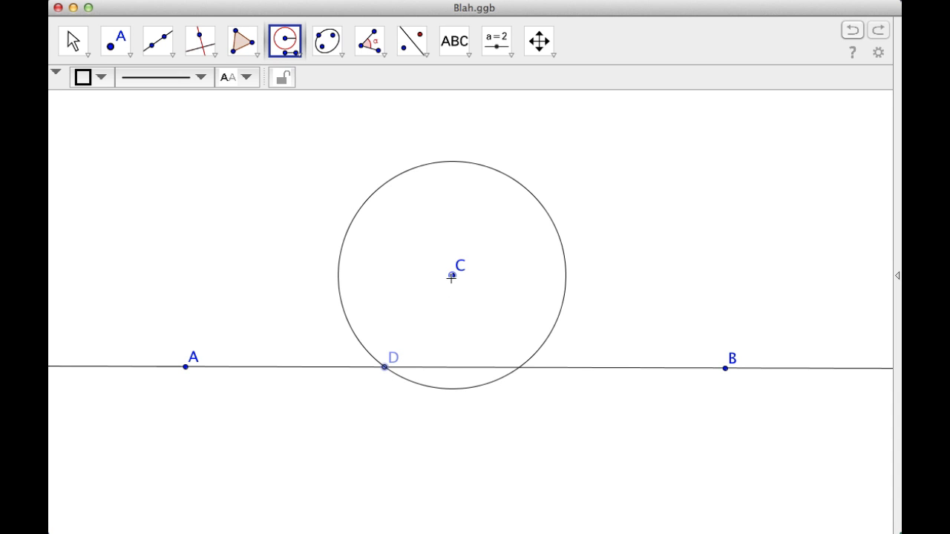
{"action": "left_click", "coordinate": [452, 276]}
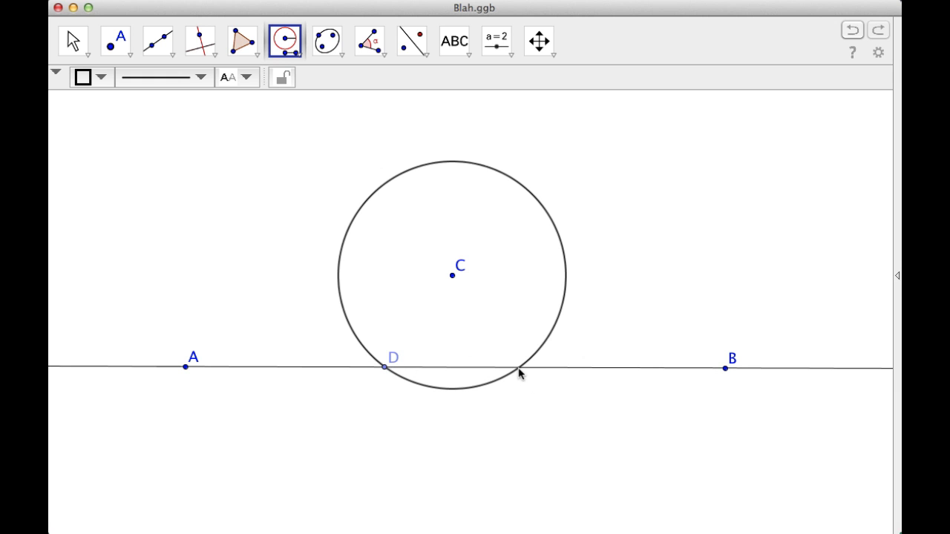
{"action": "left_click", "coordinate": [115, 40]}
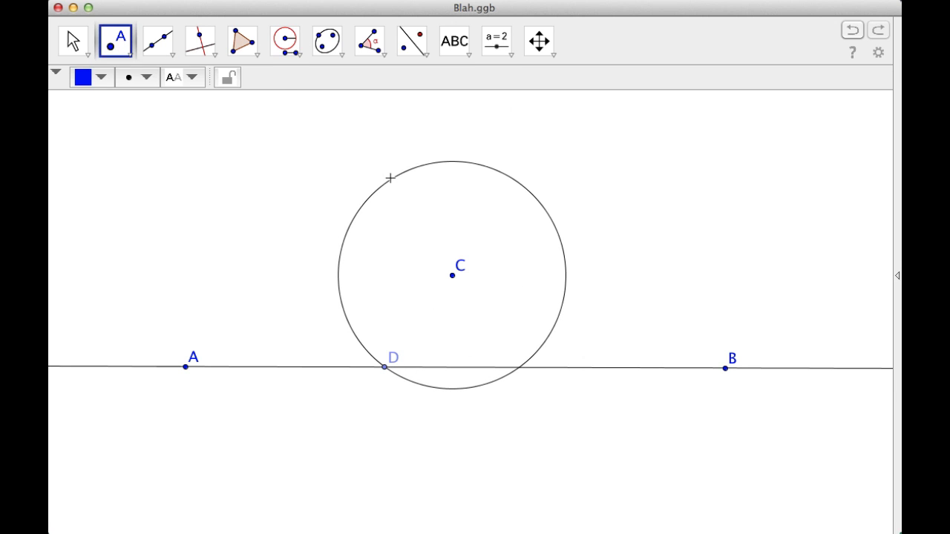
{"action": "left_click", "coordinate": [518, 368]}
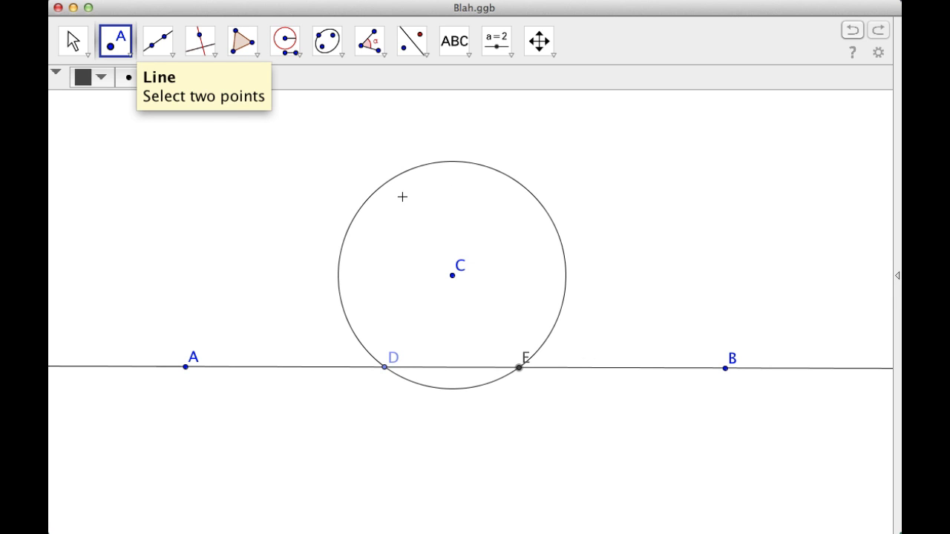
Step: Draw two compass circles of radius DE, one centred at D and one at E
{"action": "left_click", "coordinate": [291, 42]}
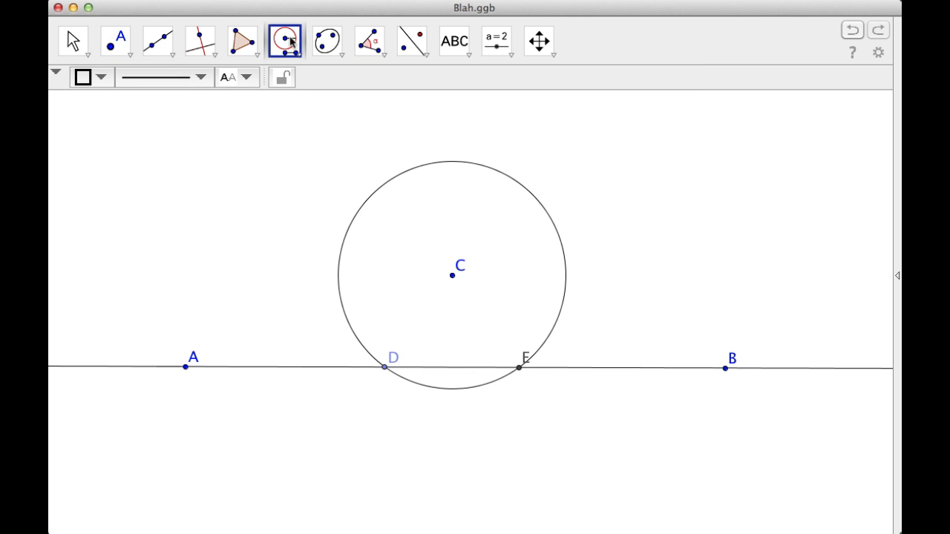
{"action": "left_click", "coordinate": [519, 367]}
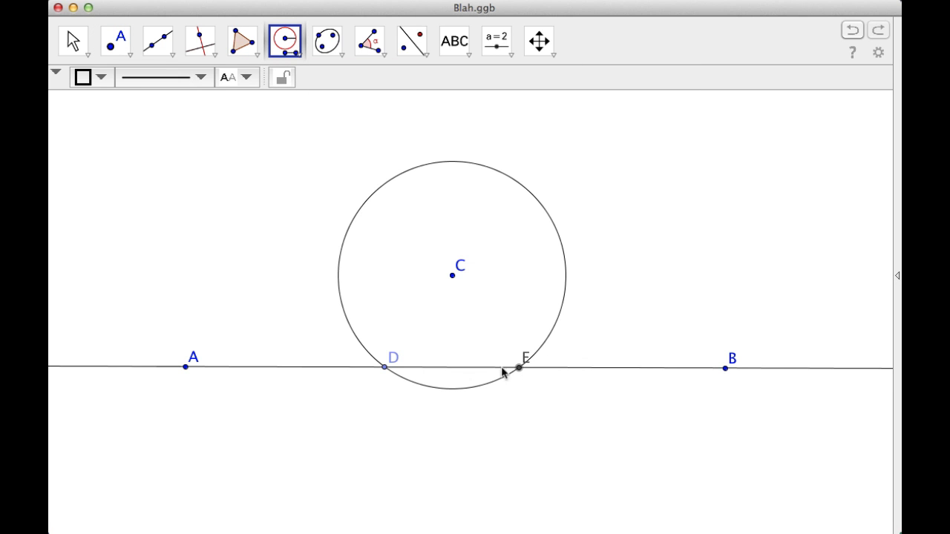
{"action": "left_click", "coordinate": [384, 367]}
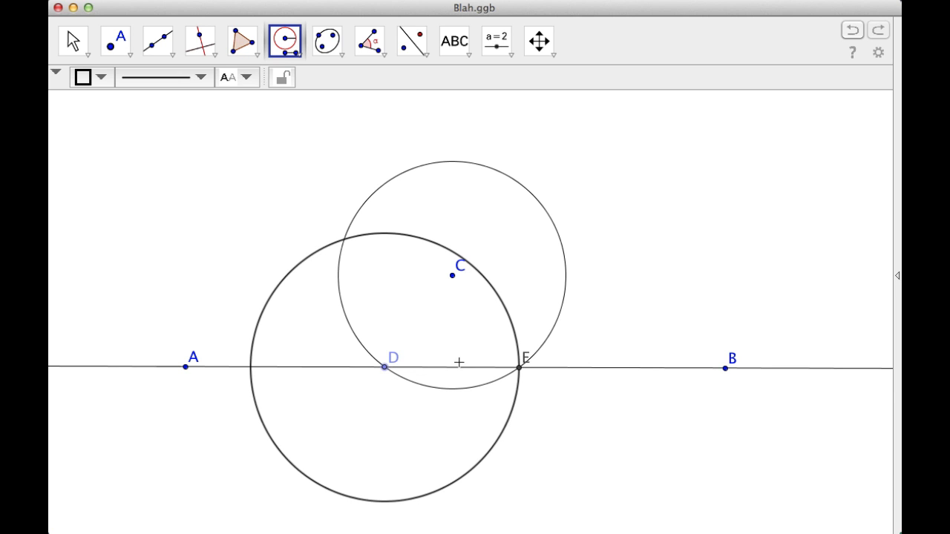
{"action": "left_click", "coordinate": [518, 368]}
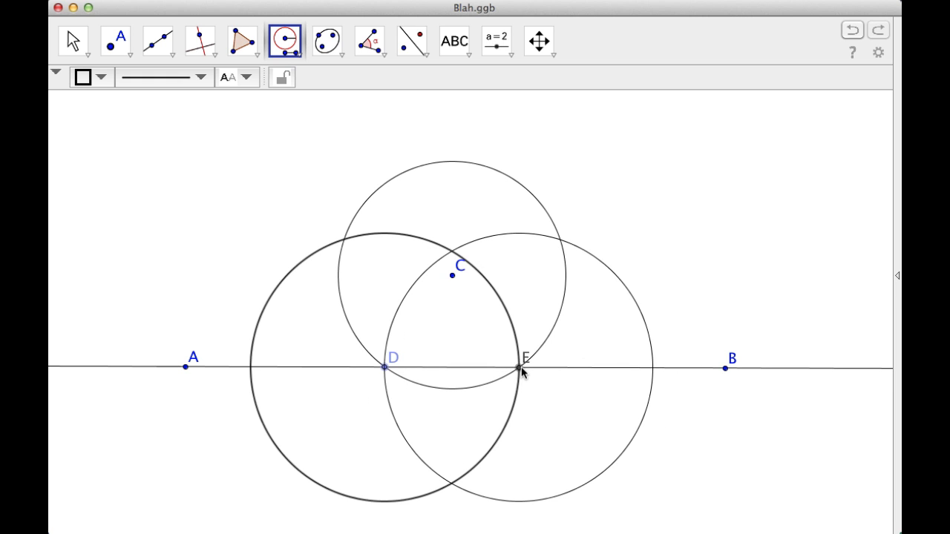
{"action": "left_click", "coordinate": [518, 368]}
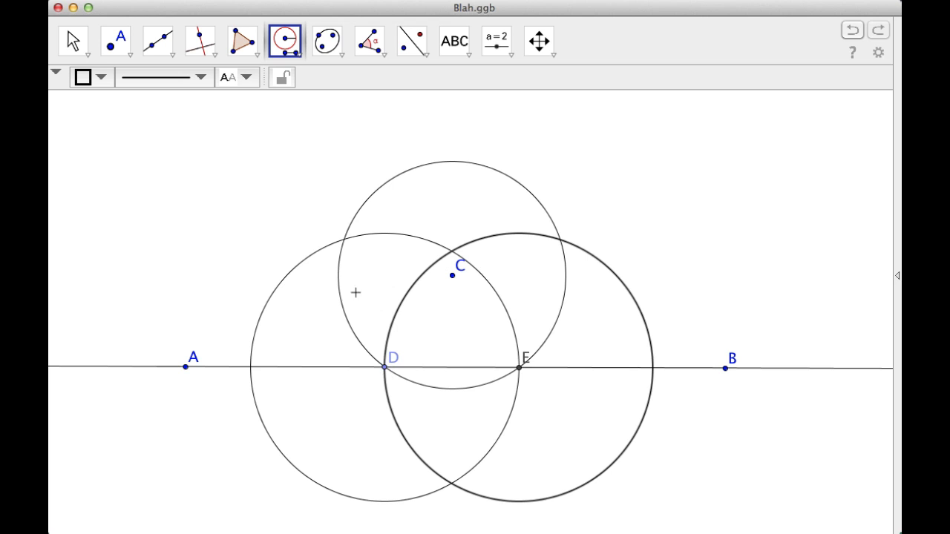
{"action": "left_click", "coordinate": [385, 367]}
{"action": "left_click", "coordinate": [115, 39]}
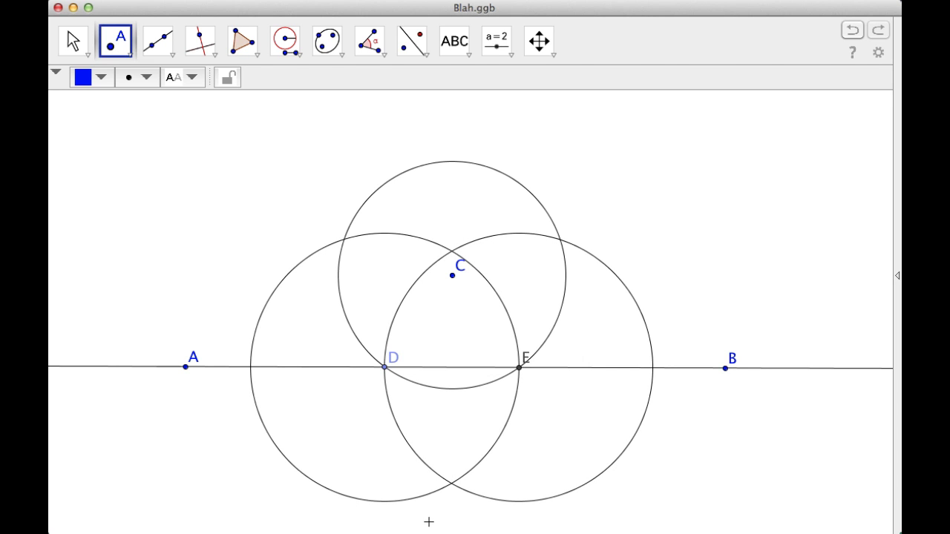
Step: Mark the circles' lower crossing as F and draw the line through F and C
{"action": "left_click", "coordinate": [451, 484]}
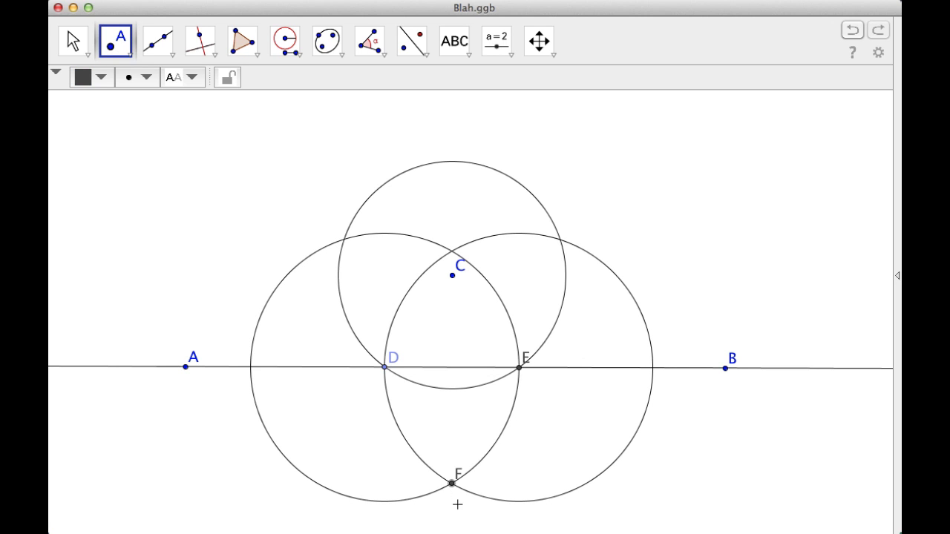
{"action": "left_click", "coordinate": [157, 41]}
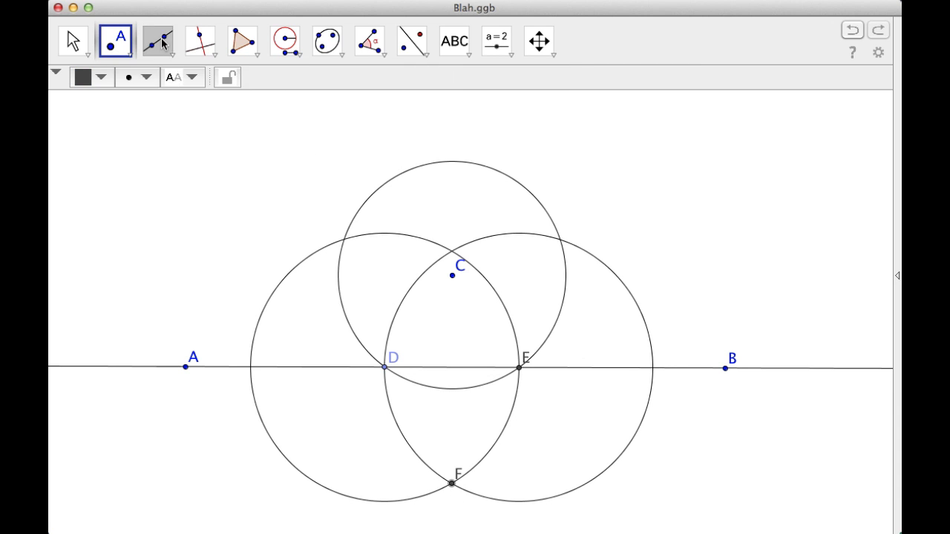
{"action": "left_click", "coordinate": [452, 482]}
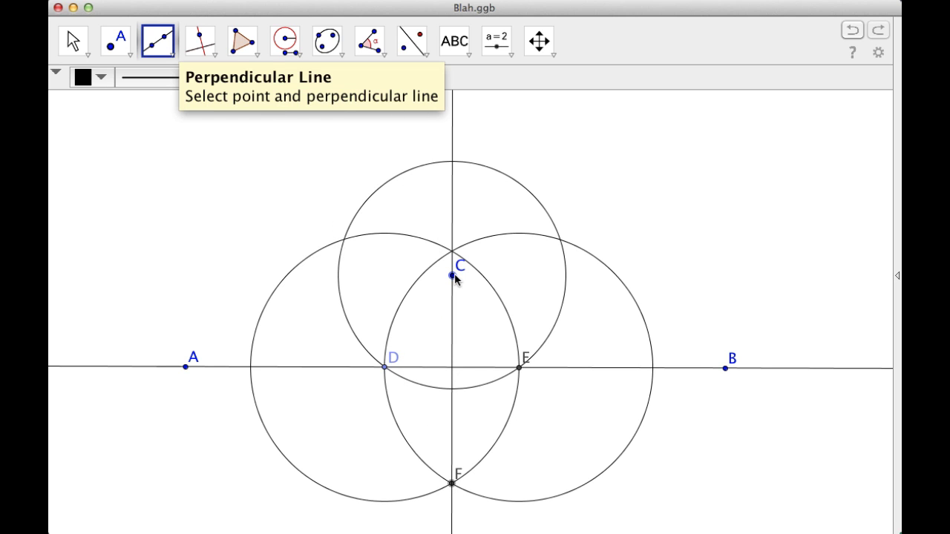
{"action": "left_click", "coordinate": [453, 275]}
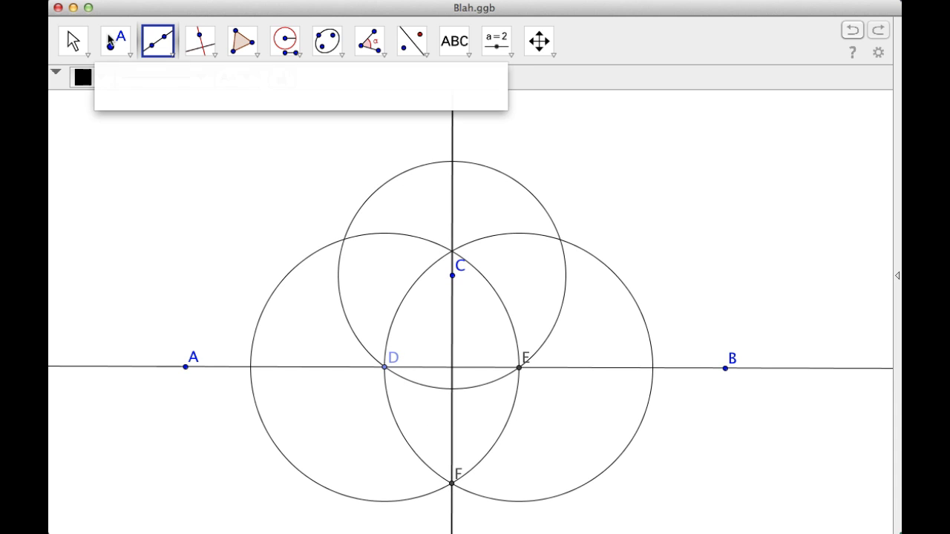
{"action": "left_click", "coordinate": [73, 41]}
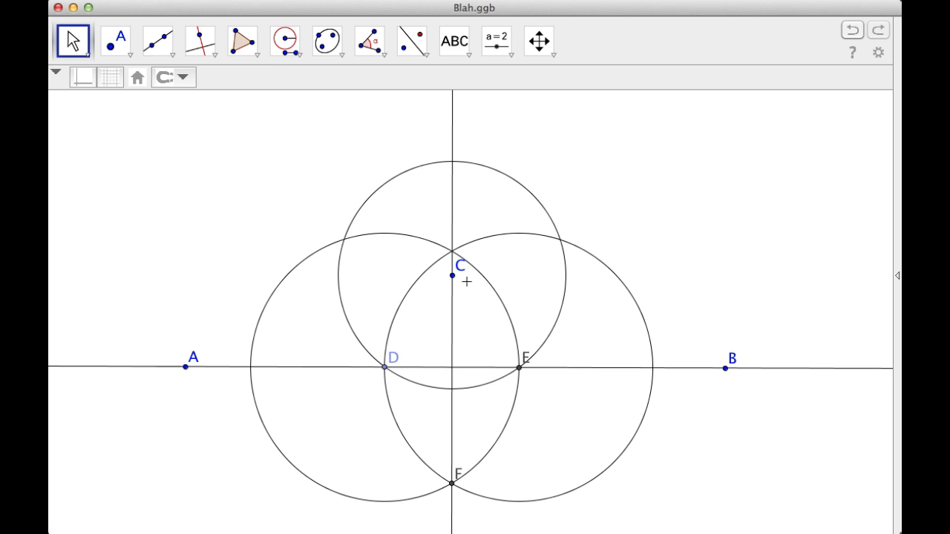
Step: Drag point C slightly higher to check the line through F still passes through it
{"action": "mouse_move", "coordinate": [453, 275]}
{"action": "left_mouse_down"}
{"action": "mouse_move", "coordinate": [502, 270]}
{"action": "mouse_move", "coordinate": [403, 259]}
{"action": "mouse_move", "coordinate": [379, 290]}
{"action": "mouse_move", "coordinate": [498, 280]}
{"action": "mouse_move", "coordinate": [447, 280]}
{"action": "mouse_move", "coordinate": [382, 247]}
{"action": "mouse_move", "coordinate": [411, 259]}
{"action": "mouse_move", "coordinate": [472, 259]}
{"action": "mouse_move", "coordinate": [455, 259]}
{"action": "left_mouse_up"}
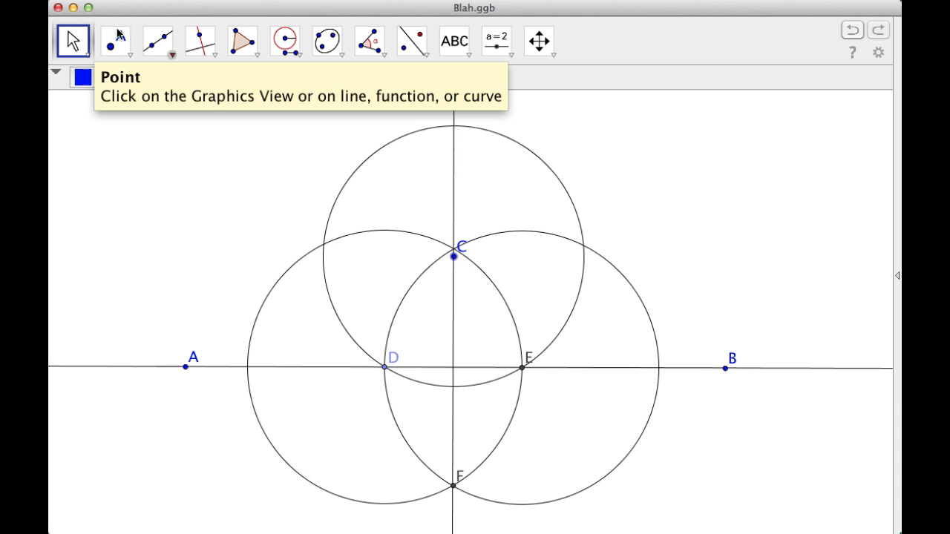
Step: Mark the lines' intersection as G and measure angle B-G-C as 90°
{"action": "left_click", "coordinate": [116, 41]}
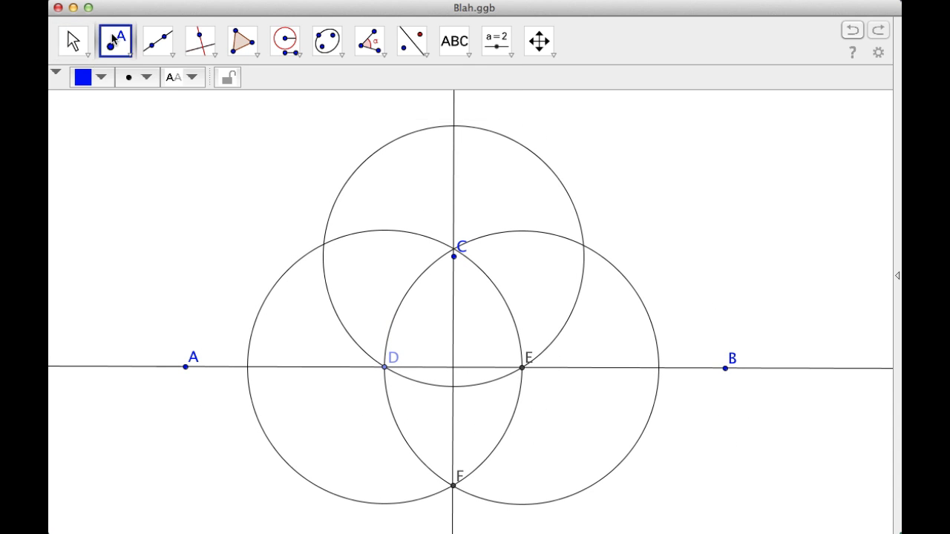
{"action": "left_click", "coordinate": [453, 368]}
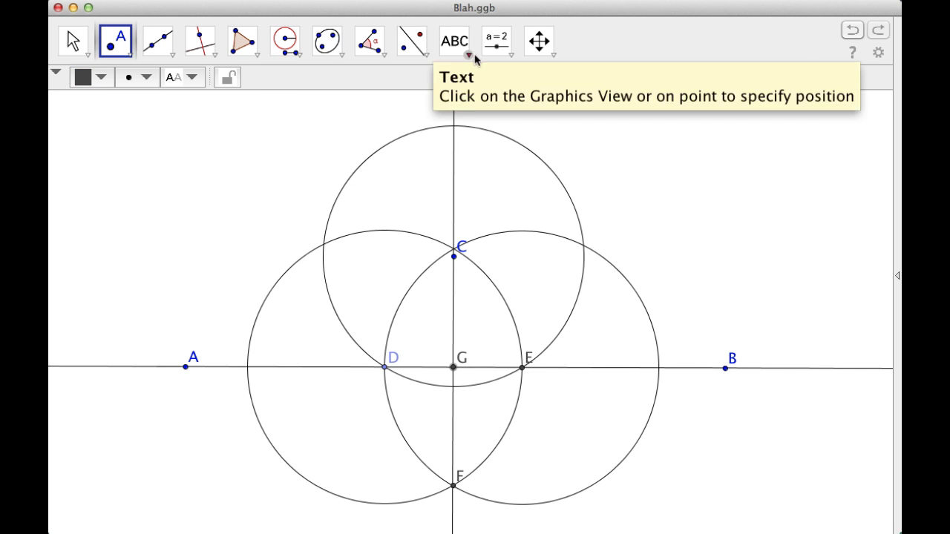
{"action": "left_click", "coordinate": [369, 41]}
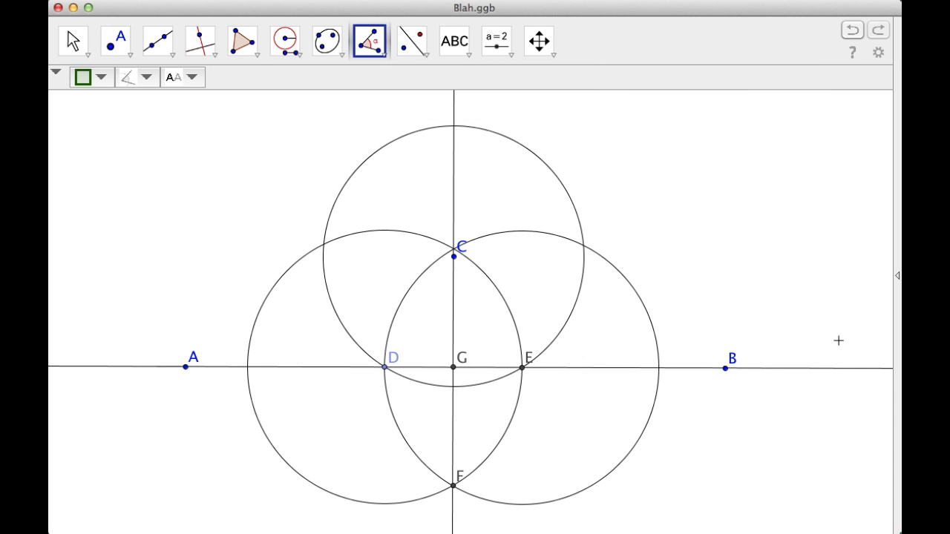
{"action": "left_click", "coordinate": [725, 368]}
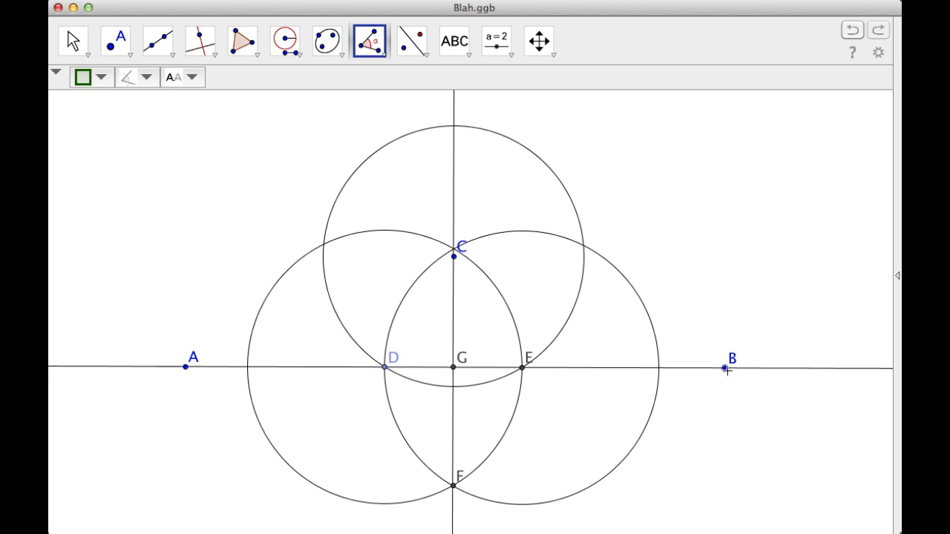
{"action": "left_click", "coordinate": [453, 366]}
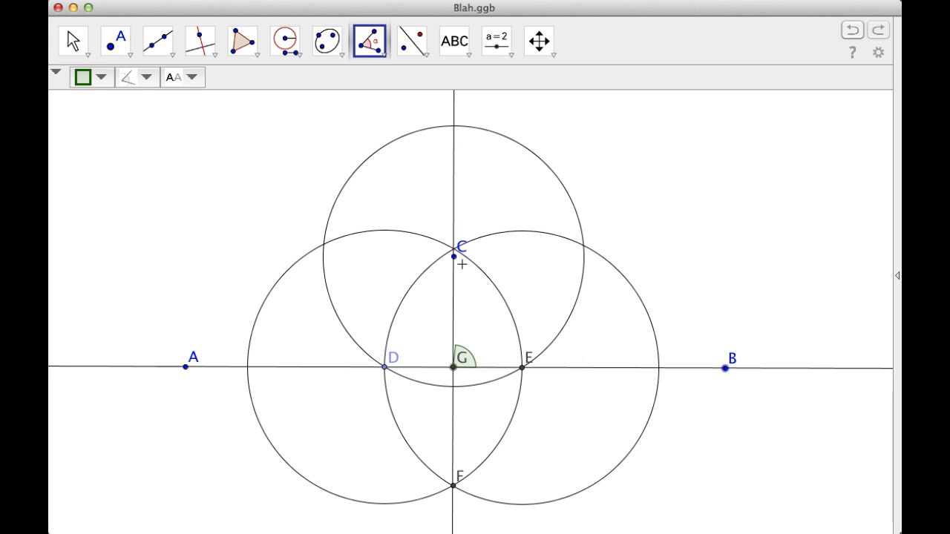
{"action": "left_click", "coordinate": [456, 259]}
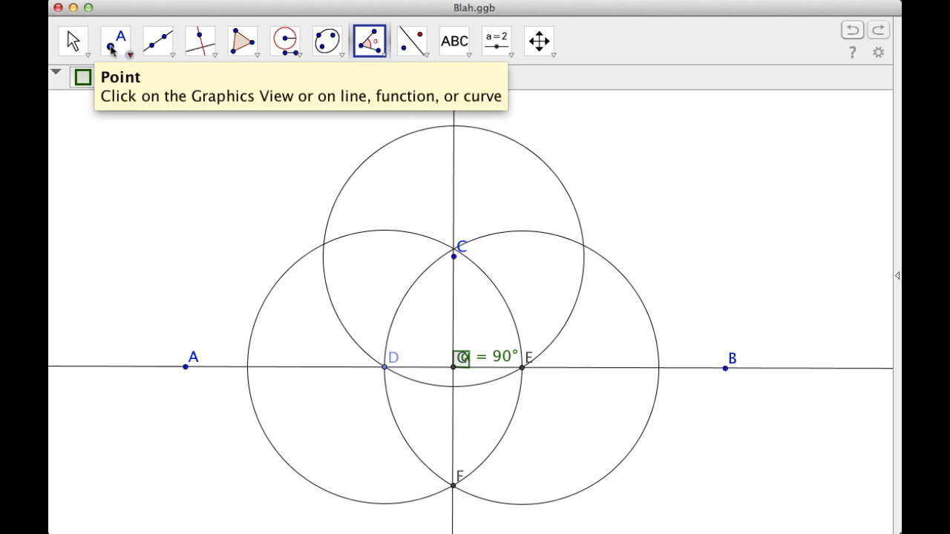
{"action": "left_click", "coordinate": [77, 40]}
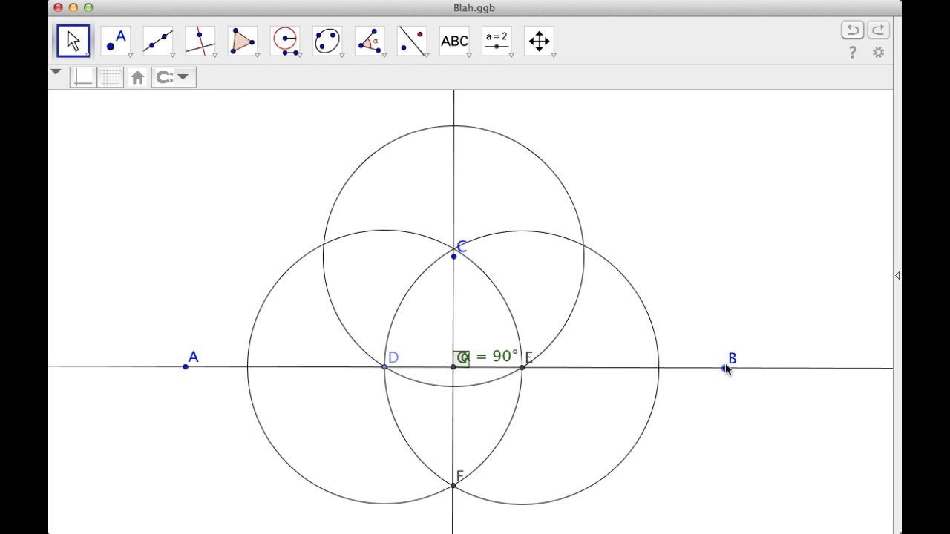
Step: Tilt line AB by dragging B down-left, confirming the angle at G stays 90°
{"action": "left_click_drag", "start_coordinate": [726, 368], "coordinate": [648, 359]}
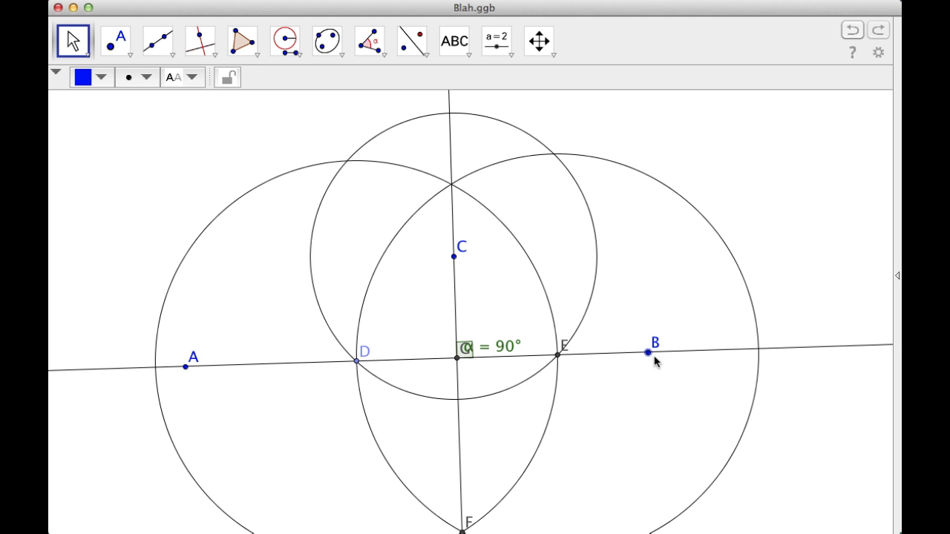
{"action": "left_click", "coordinate": [670, 238]}
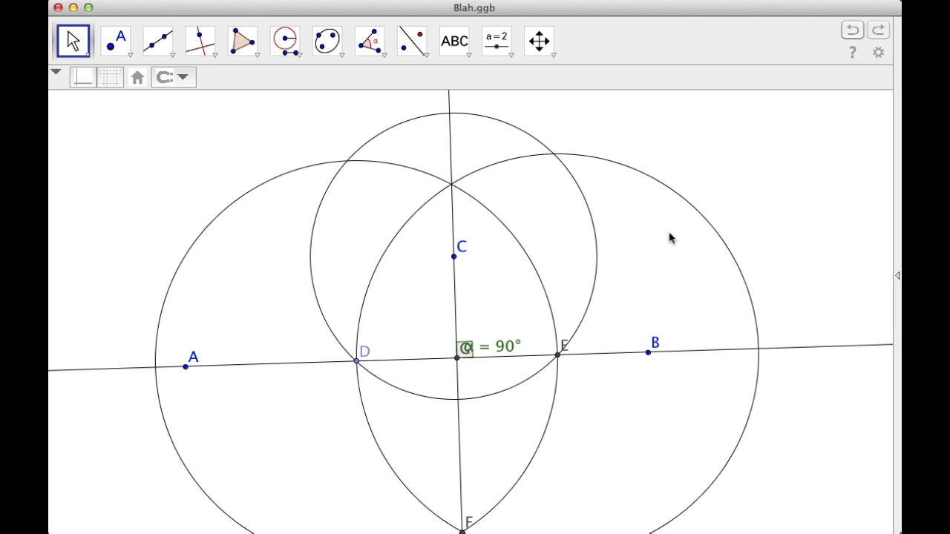